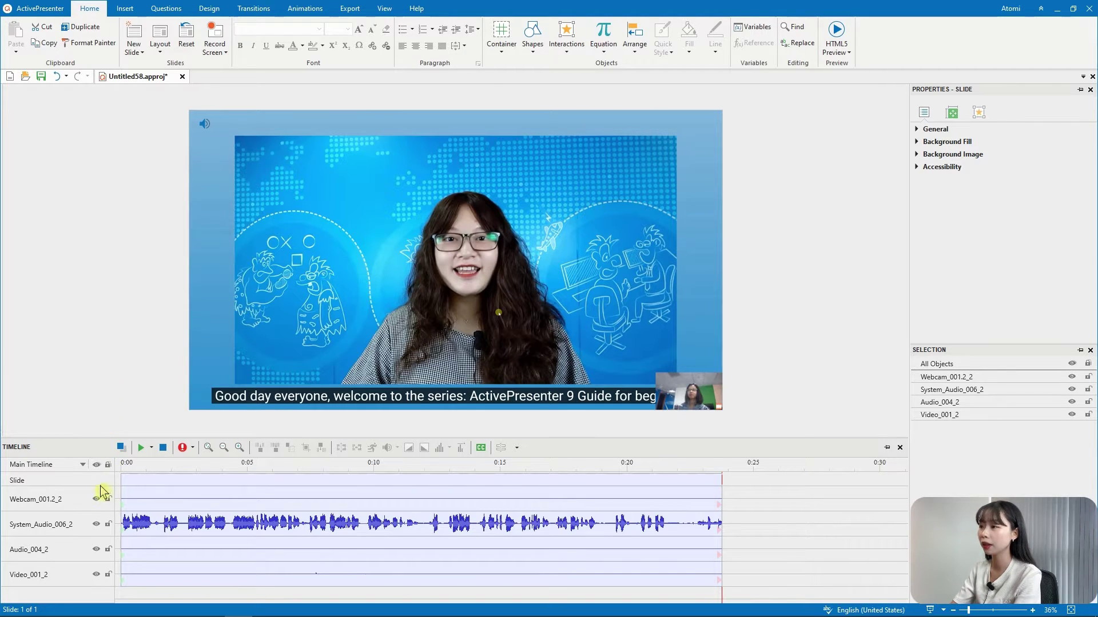
Review the properties of Audio_004_2, Video_001_2 and System_Audio_006_2, finishing on Audio_004_2
{"action": "left_click", "coordinate": [91, 523]}
{"action": "left_click", "coordinate": [86, 549]}
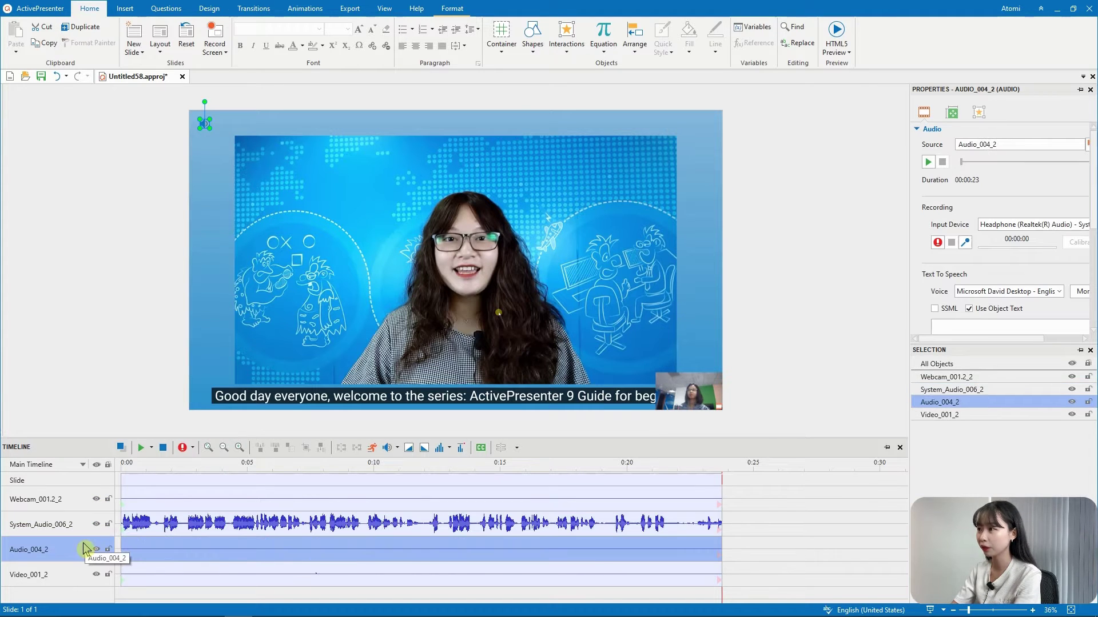
{"action": "left_click", "coordinate": [75, 579]}
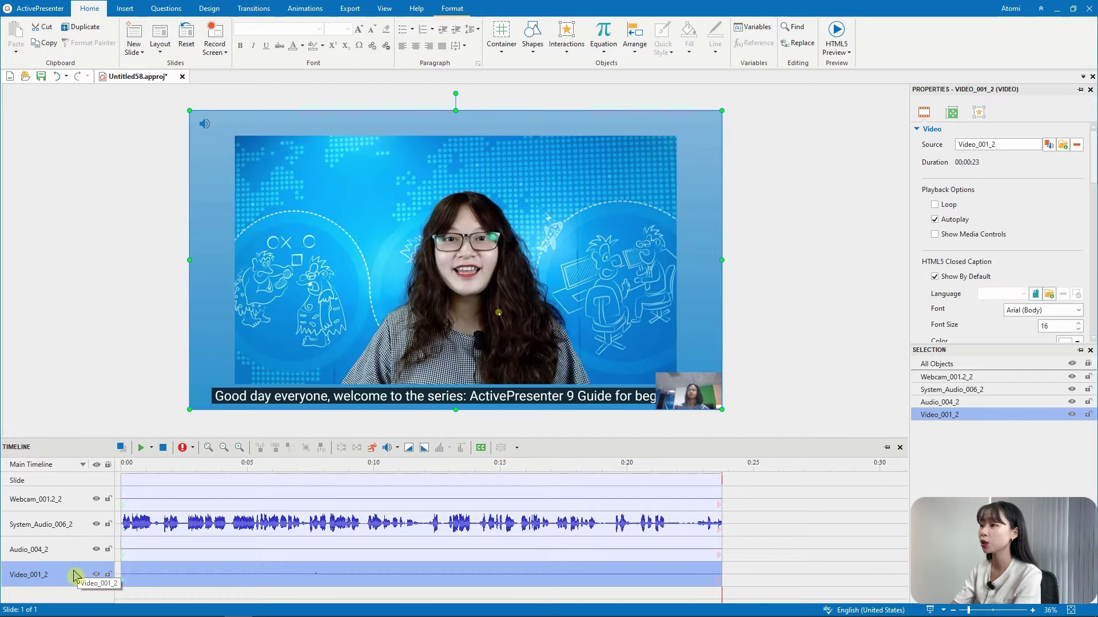
{"action": "left_click", "coordinate": [77, 536]}
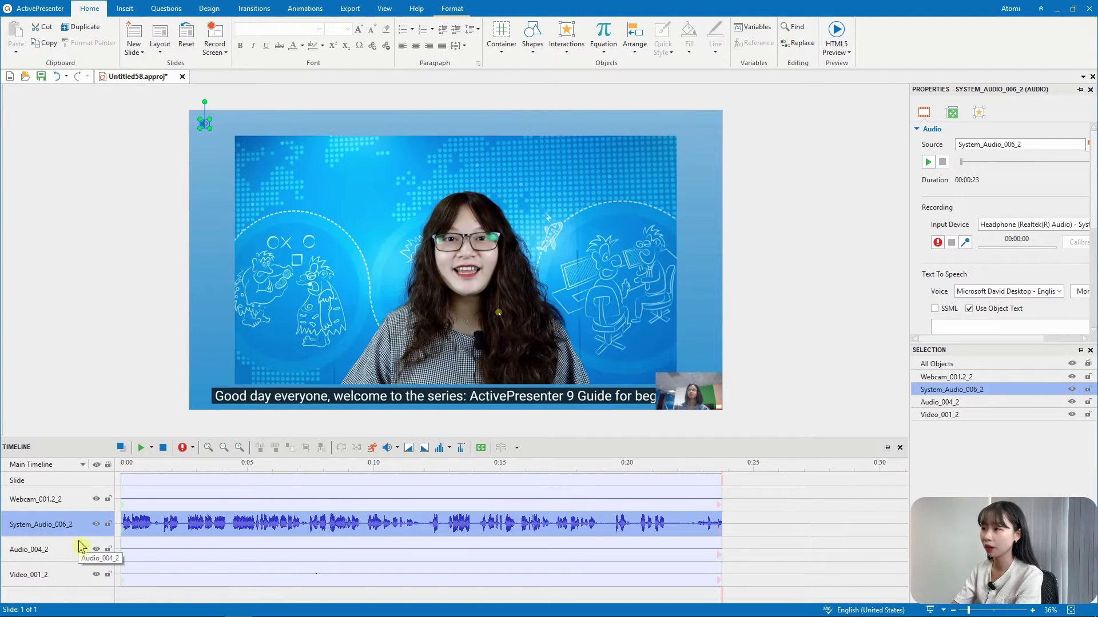
{"action": "left_click", "coordinate": [79, 552]}
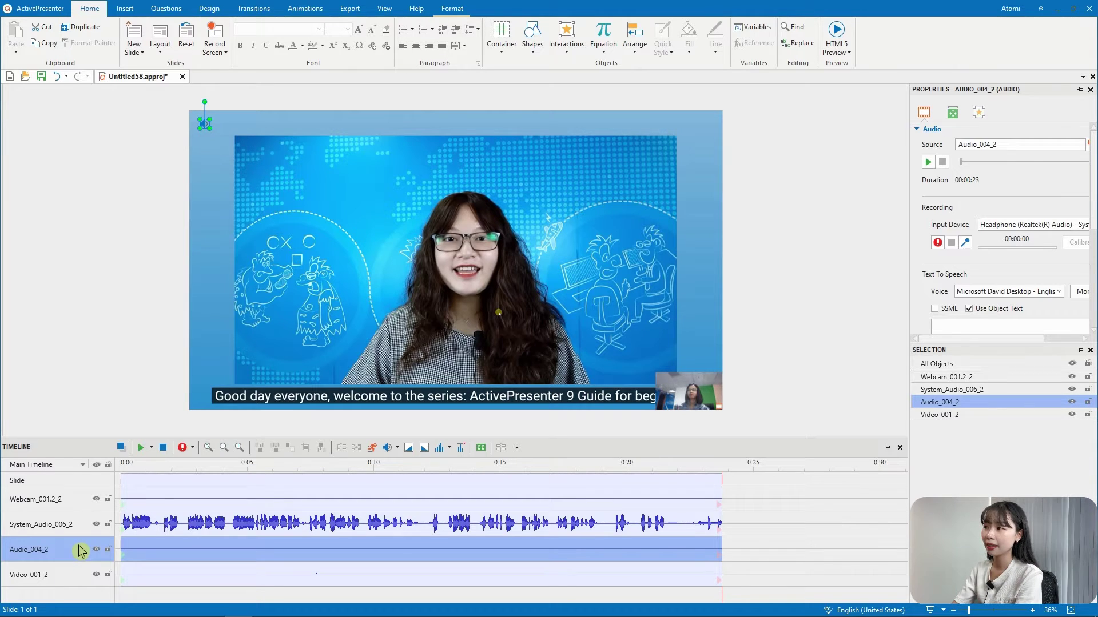
{"action": "left_click", "coordinate": [174, 569]}
{"action": "right_click", "coordinate": [174, 569]}
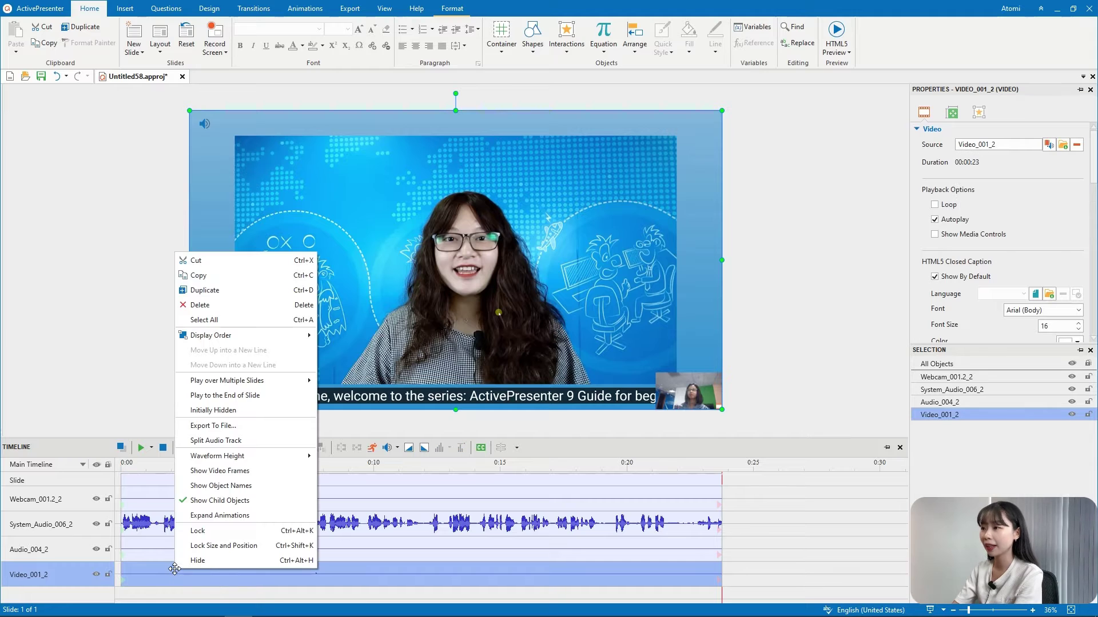
{"action": "left_click", "coordinate": [244, 471]}
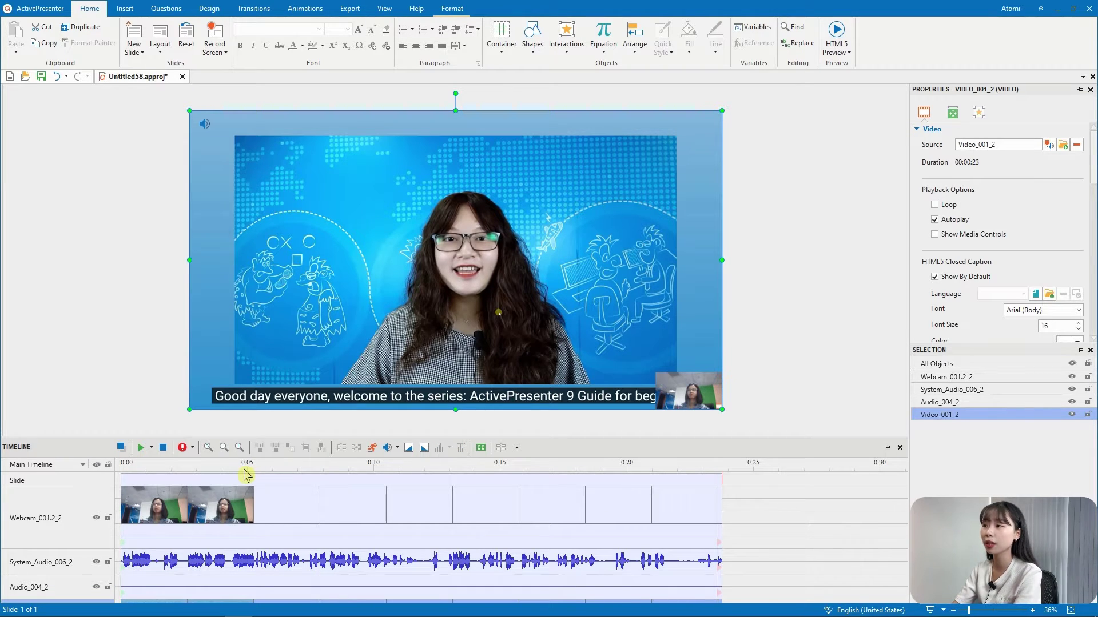
{"action": "right_click", "coordinate": [241, 502]}
{"action": "left_click", "coordinate": [250, 407]}
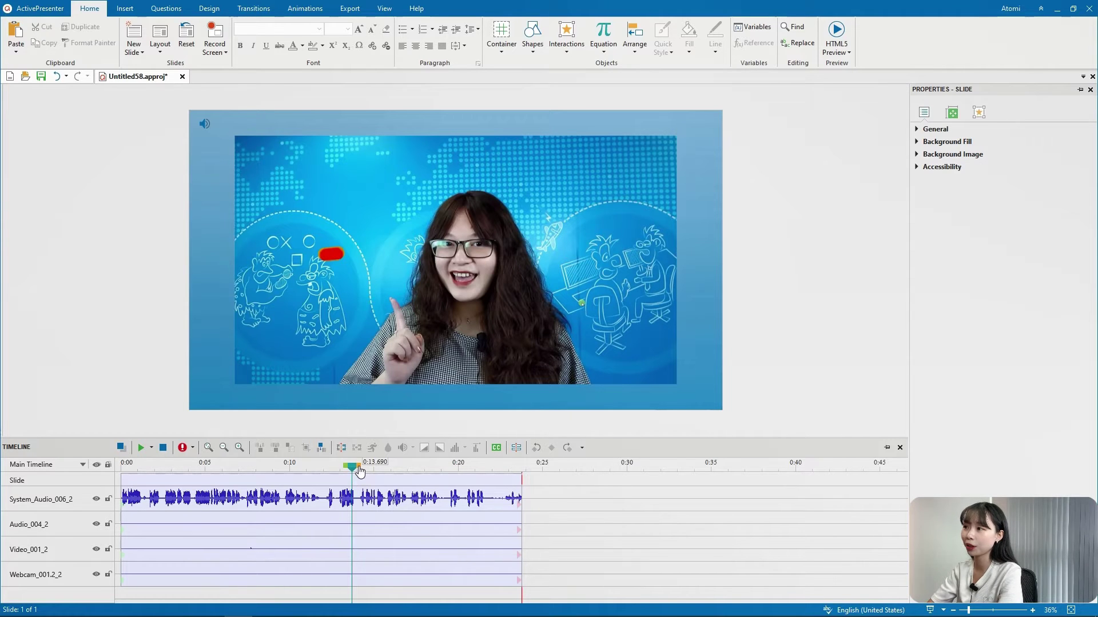
Select the timeline range from about 0:14 to 0:18 on the ruler
{"action": "mouse_move", "coordinate": [359, 469]}
{"action": "left_mouse_down"}
{"action": "mouse_move", "coordinate": [423, 471]}
{"action": "mouse_move", "coordinate": [391, 470]}
{"action": "left_mouse_up"}
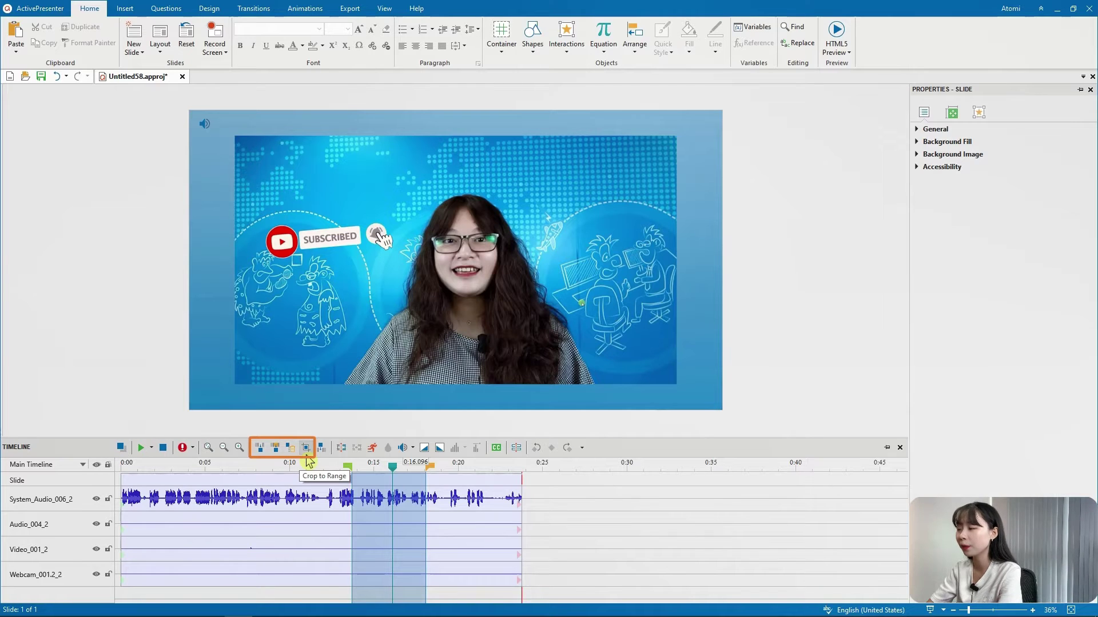
Mark the 0:15–0:20 range and delete it from all tracks
{"action": "left_click", "coordinate": [379, 477]}
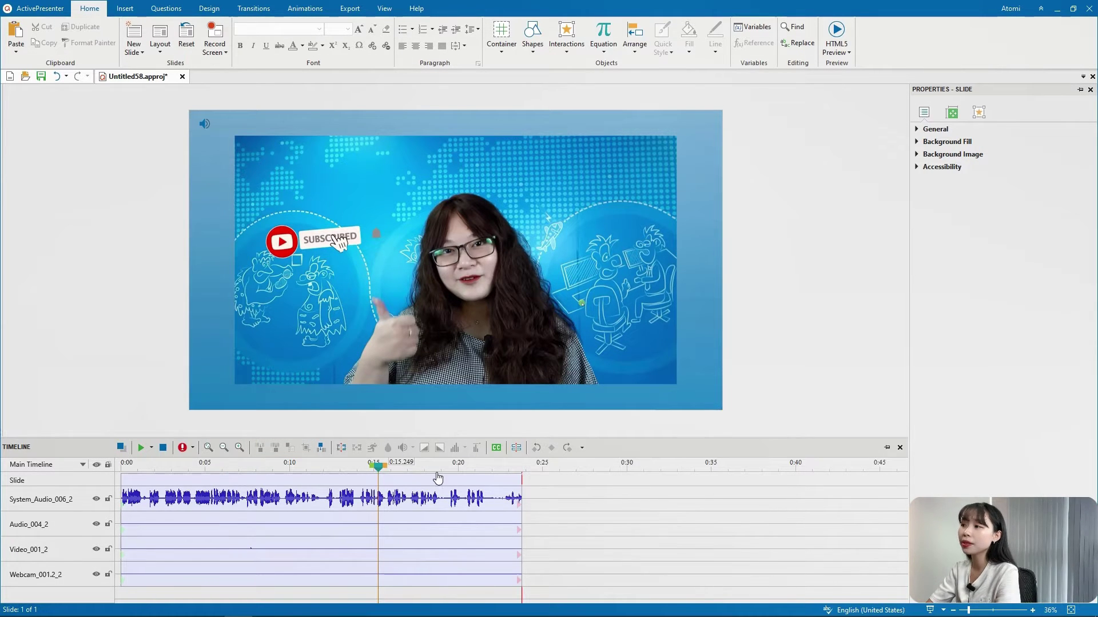
{"action": "left_click_drag", "start_coordinate": [462, 477], "coordinate": [463, 478]}
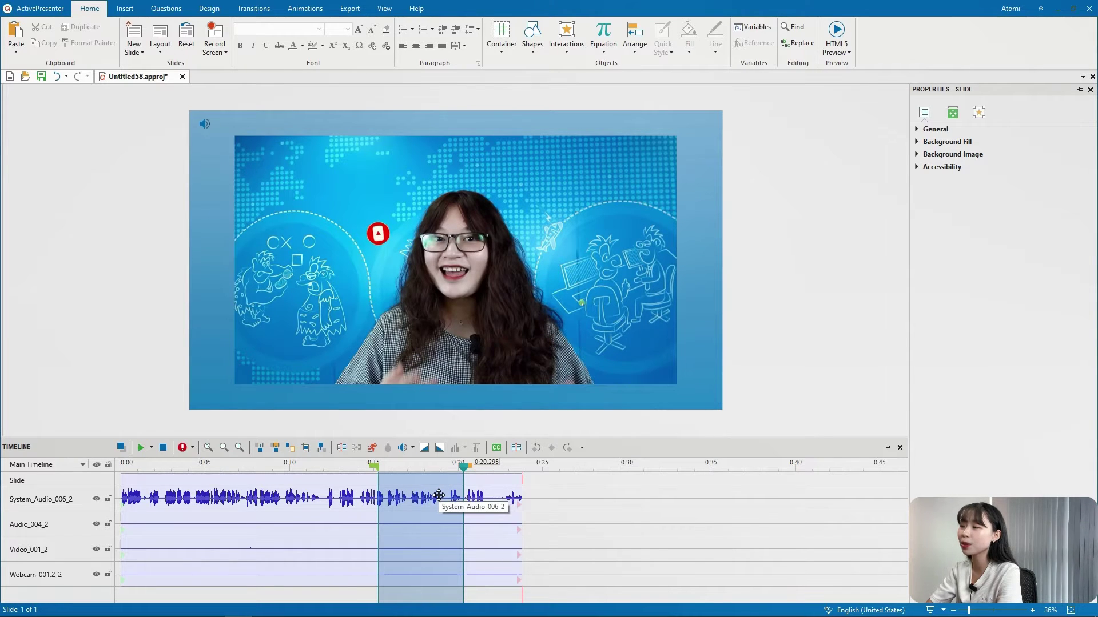
{"action": "left_click", "coordinate": [260, 450]}
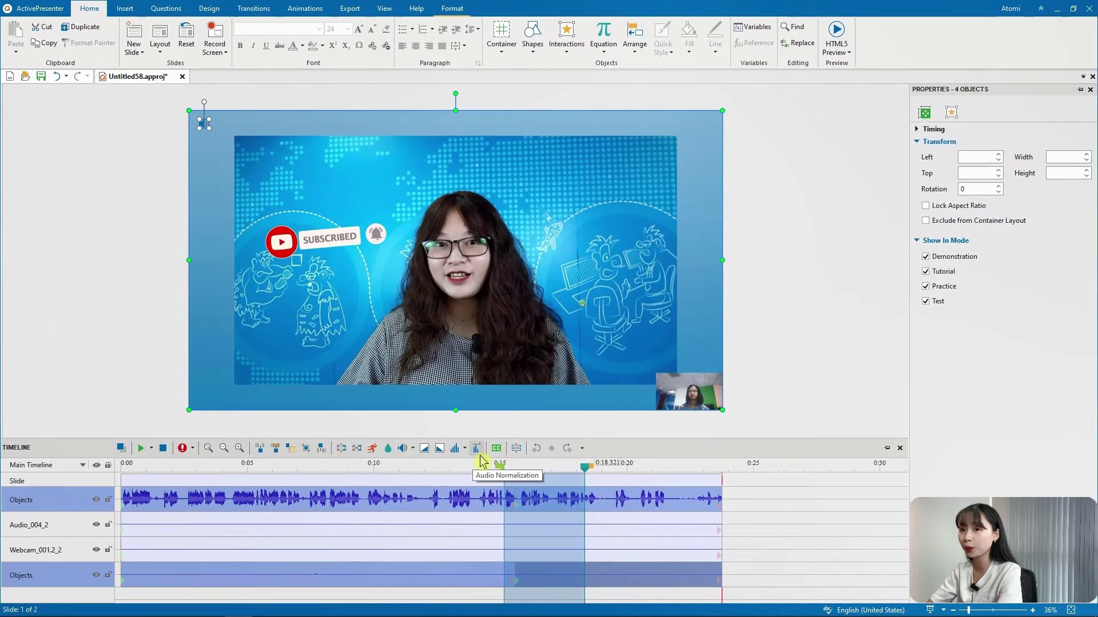
Apply Audio Normalization to the clips within the 0:15–0:18 range
{"action": "left_click", "coordinate": [477, 448]}
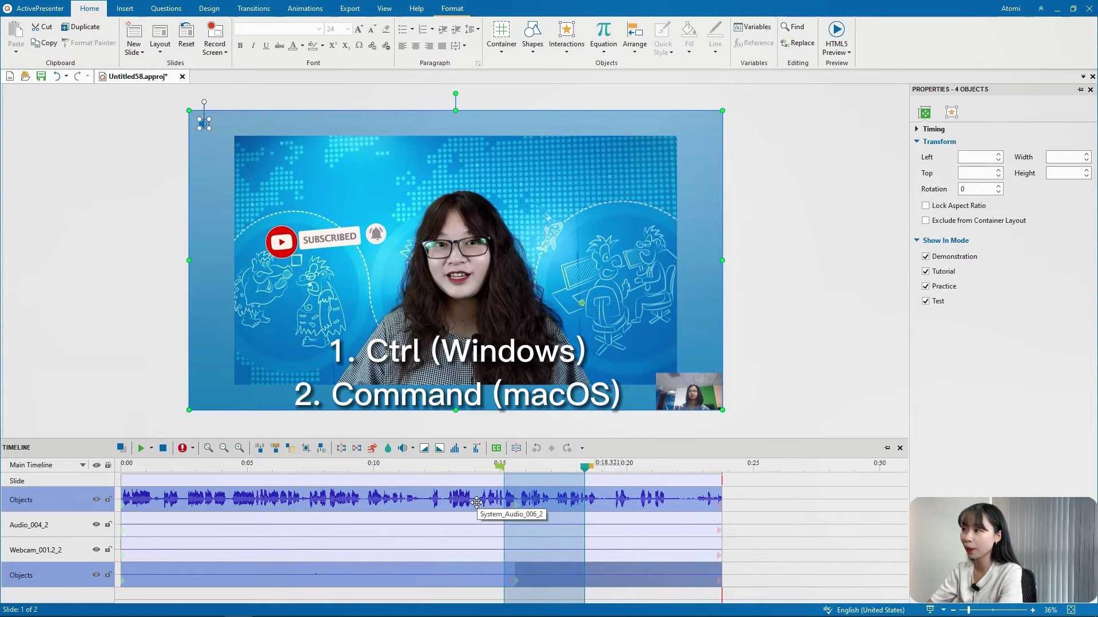
{"action": "scroll", "coordinate": [476, 501], "scroll_direction": "up", "scroll_amount": 1}
{"action": "scroll", "coordinate": [477, 502], "scroll_direction": "down", "scroll_amount": 1}
{"action": "scroll", "coordinate": [477, 502], "scroll_direction": "down", "scroll_amount": 1}
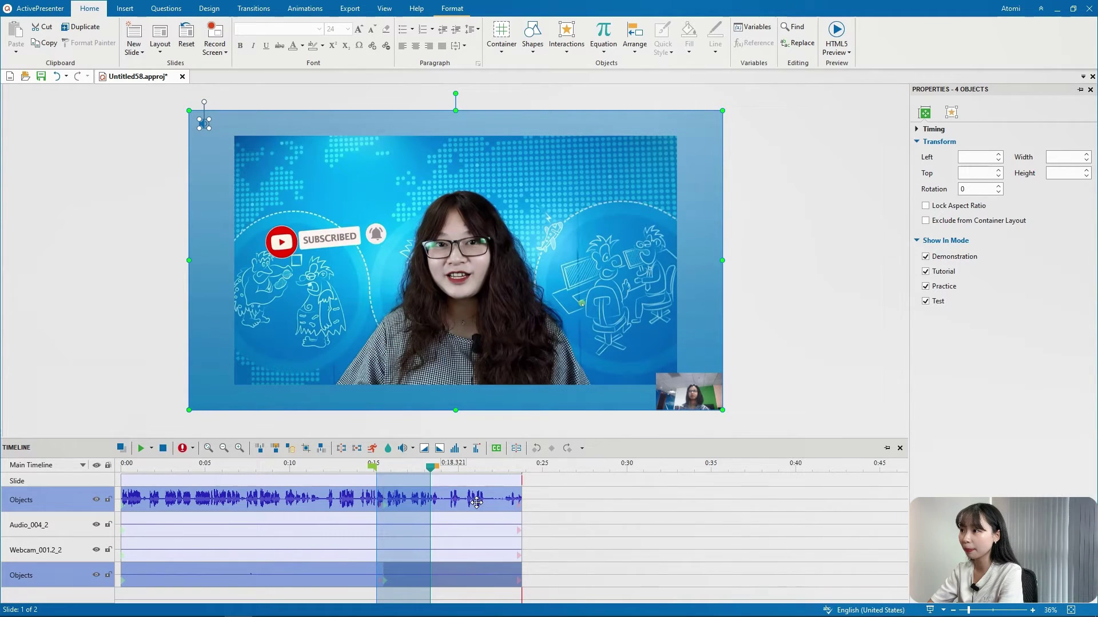
{"action": "scroll", "coordinate": [476, 502], "scroll_direction": "up", "scroll_amount": 1}
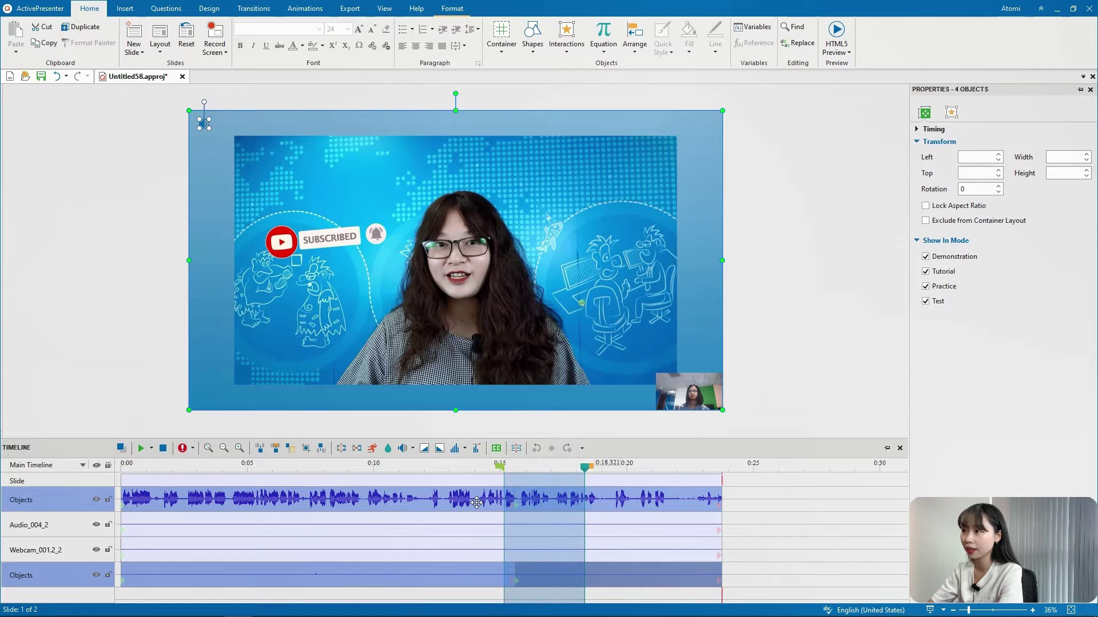
{"action": "right_click", "coordinate": [476, 502]}
{"action": "mouse_move", "coordinate": [519, 390]}
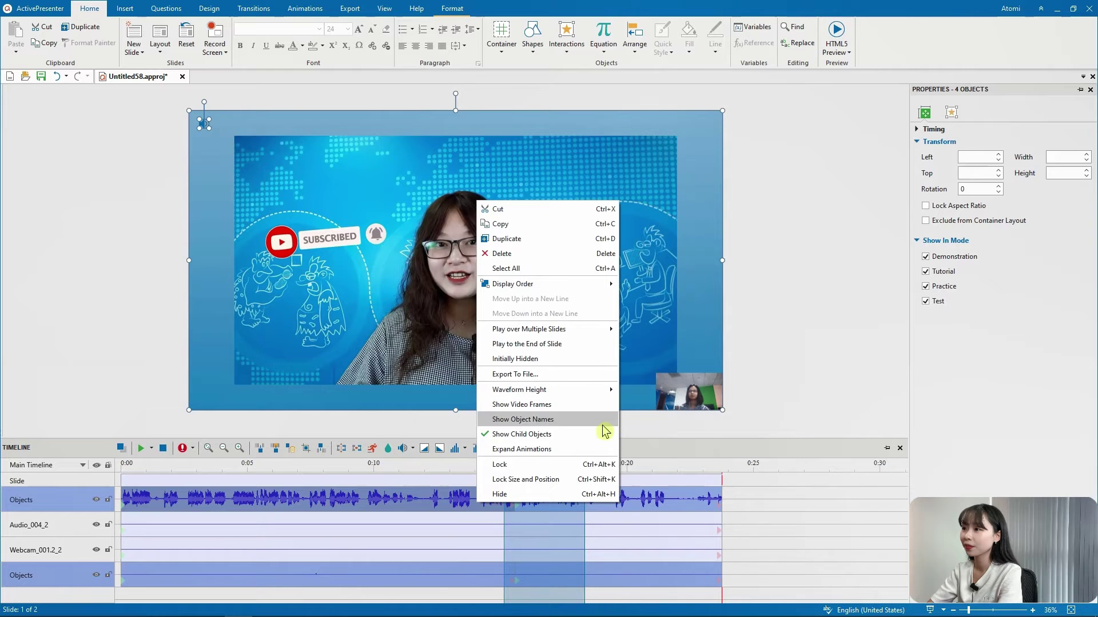
On the recording clip, set cursor highlight to Square and left-click sound to Mouse Click 2
{"action": "left_click", "coordinate": [499, 571]}
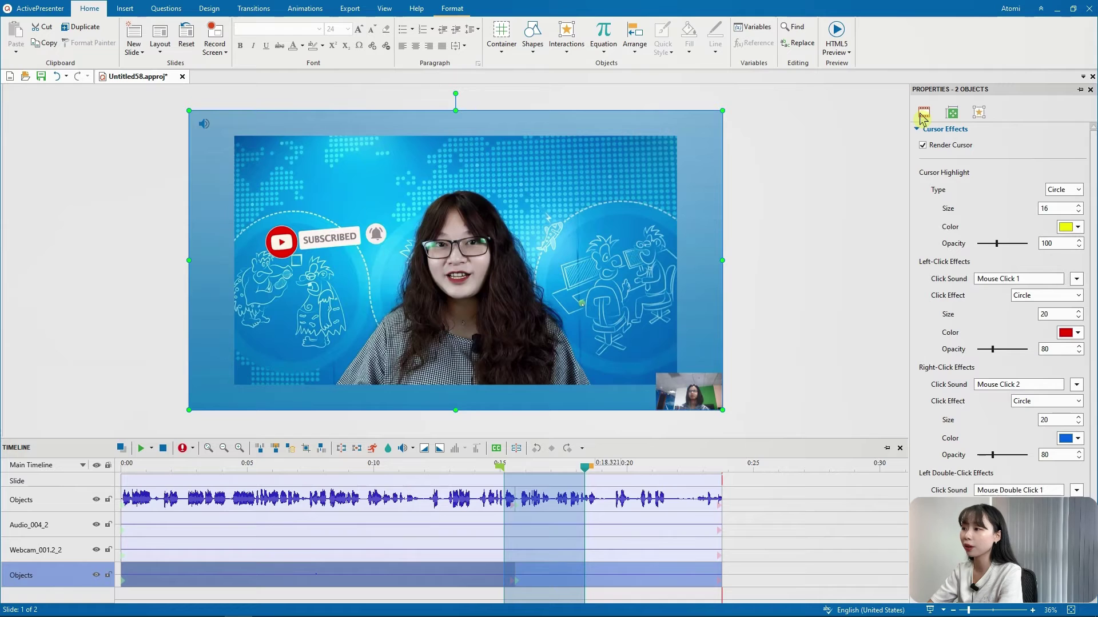
{"action": "left_click", "coordinate": [1077, 191]}
{"action": "left_click", "coordinate": [1076, 228]}
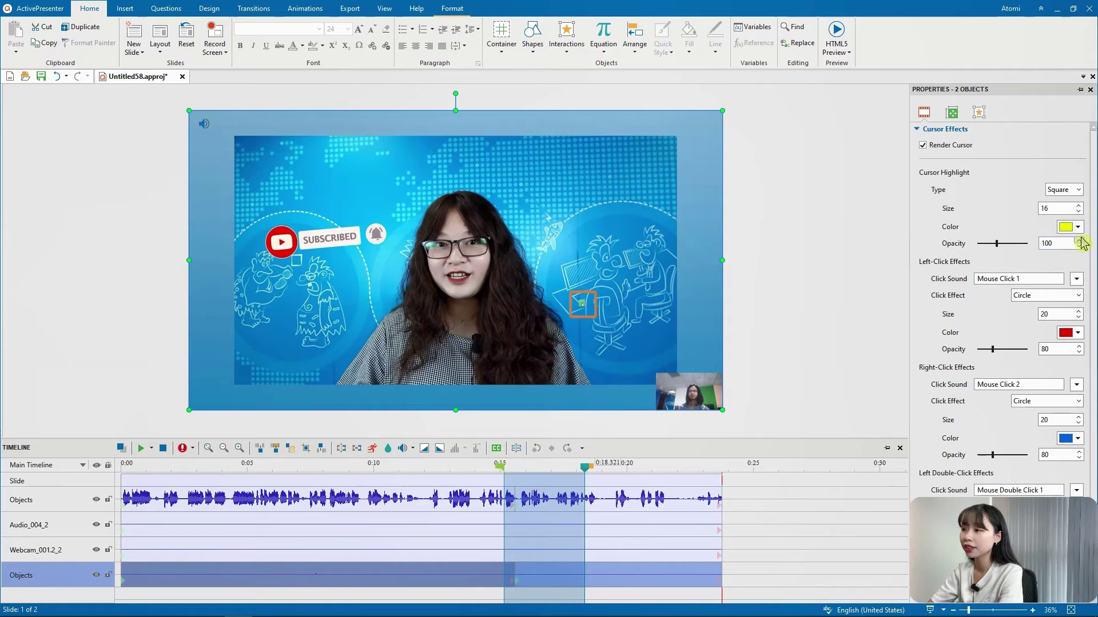
{"action": "left_click", "coordinate": [1076, 279]}
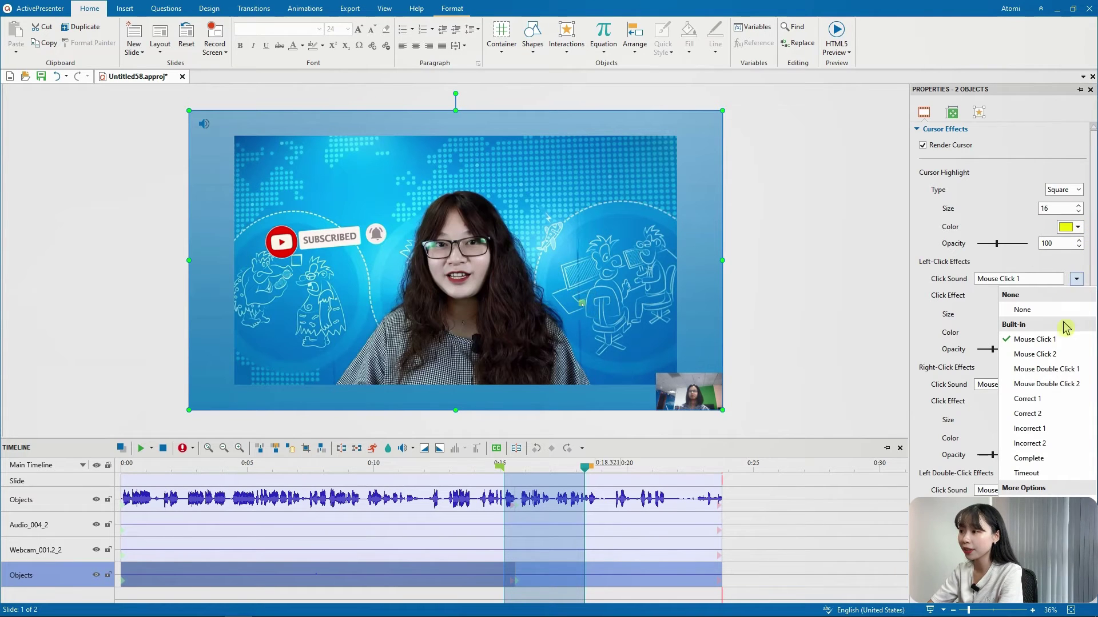
{"action": "left_click", "coordinate": [1070, 346]}
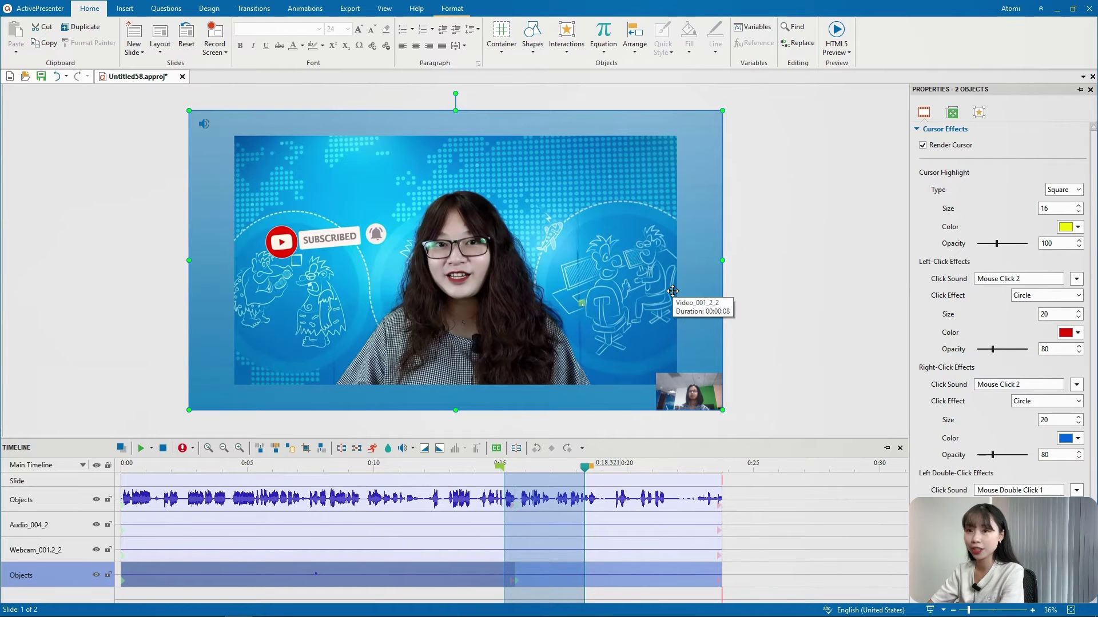
Insert a Zoom-n-Pan at 0:15 and enlarge its zoom area toward the lower right
{"action": "left_click", "coordinate": [129, 11]}
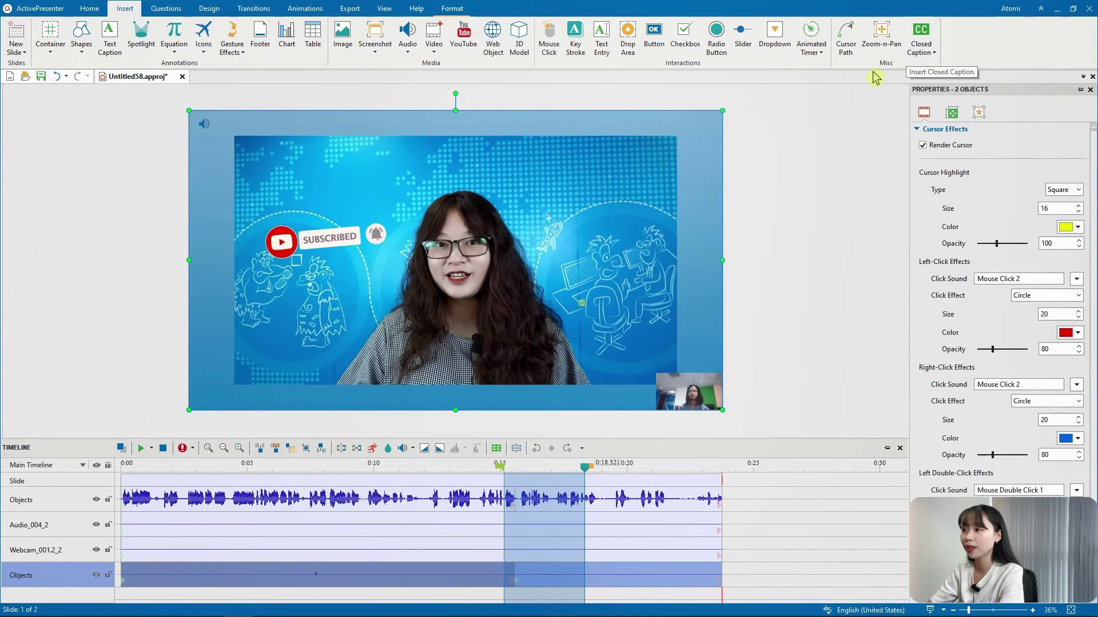
{"action": "left_click", "coordinate": [503, 470]}
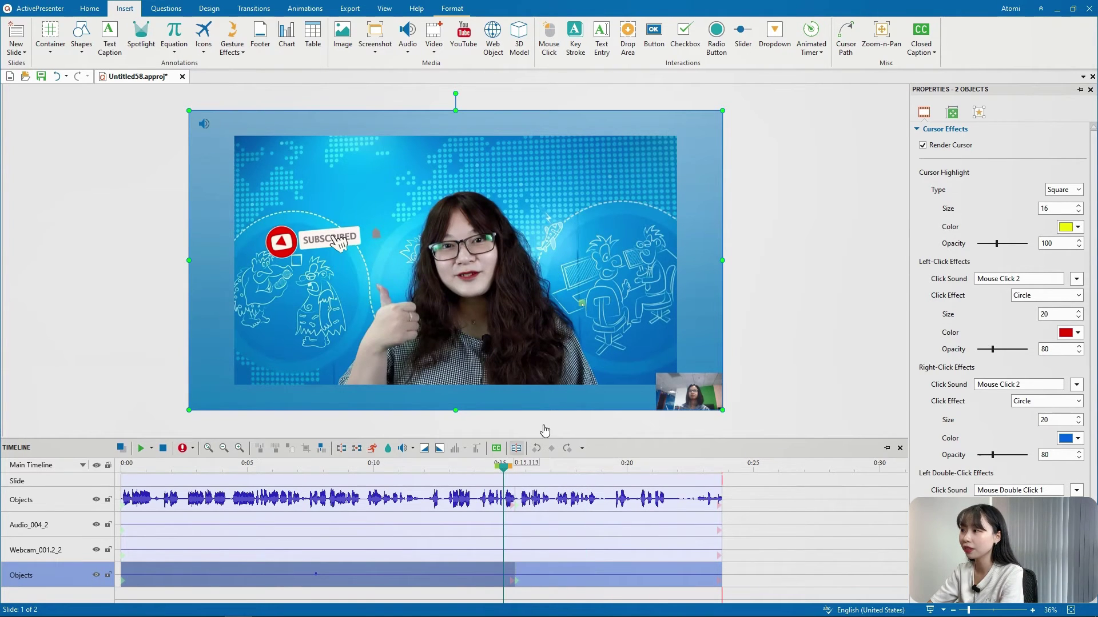
{"action": "left_click", "coordinate": [886, 47]}
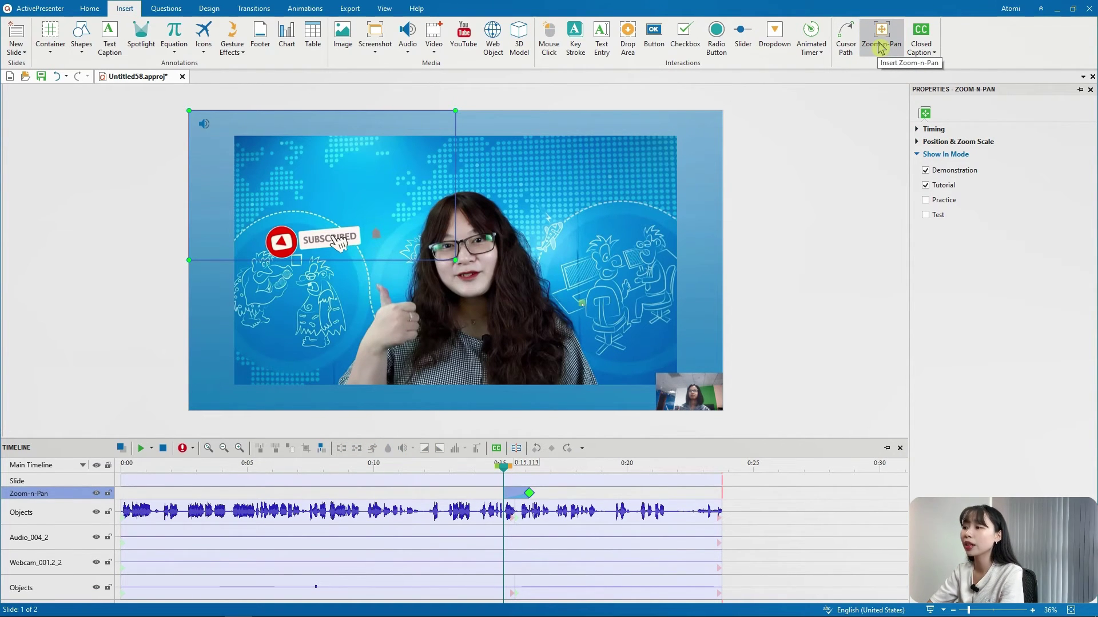
{"action": "mouse_move", "coordinate": [454, 260]}
{"action": "left_mouse_down"}
{"action": "mouse_move", "coordinate": [654, 367]}
{"action": "mouse_move", "coordinate": [683, 358]}
{"action": "mouse_move", "coordinate": [636, 350]}
{"action": "left_mouse_up"}
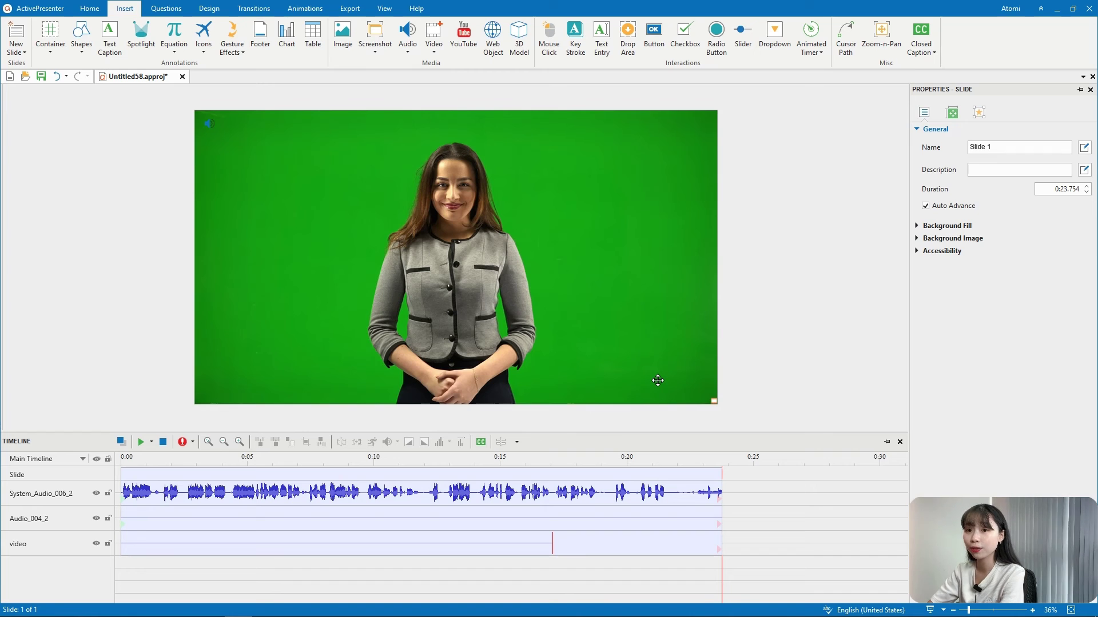
Key out the presenter video's green background using the Green Screen Effect eyedropper
{"action": "left_click", "coordinate": [662, 544]}
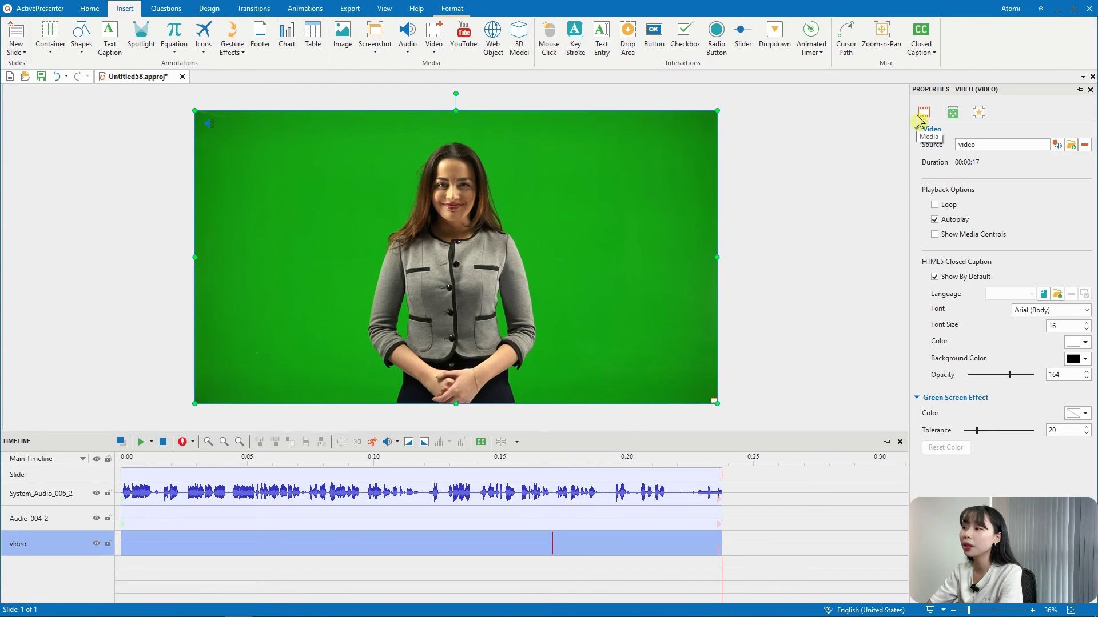
{"action": "left_click", "coordinate": [1086, 415]}
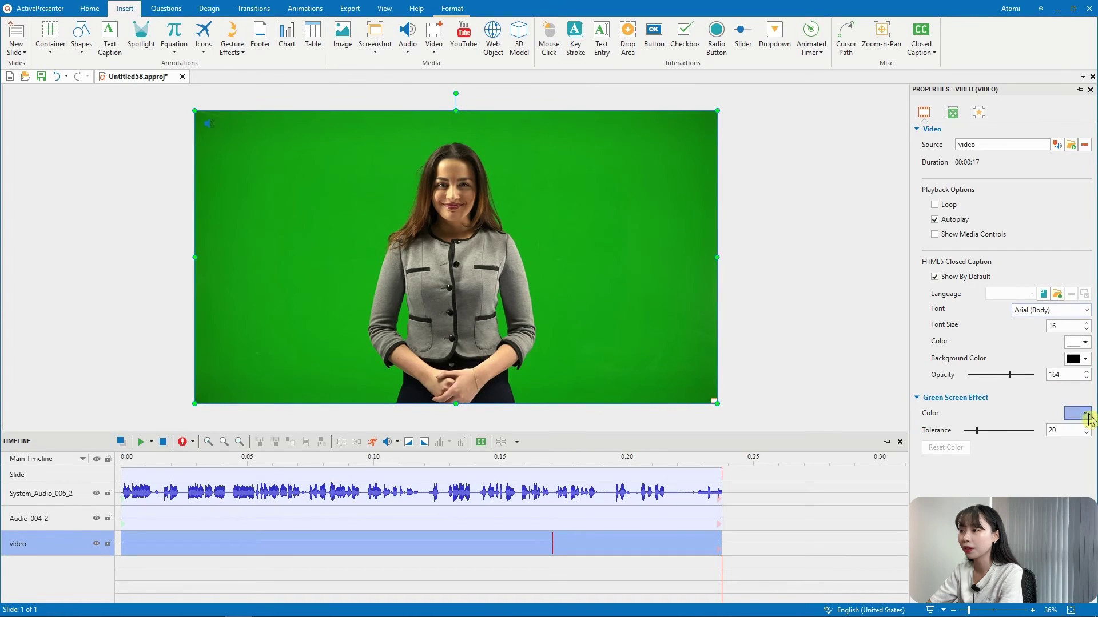
{"action": "left_click", "coordinate": [1074, 491]}
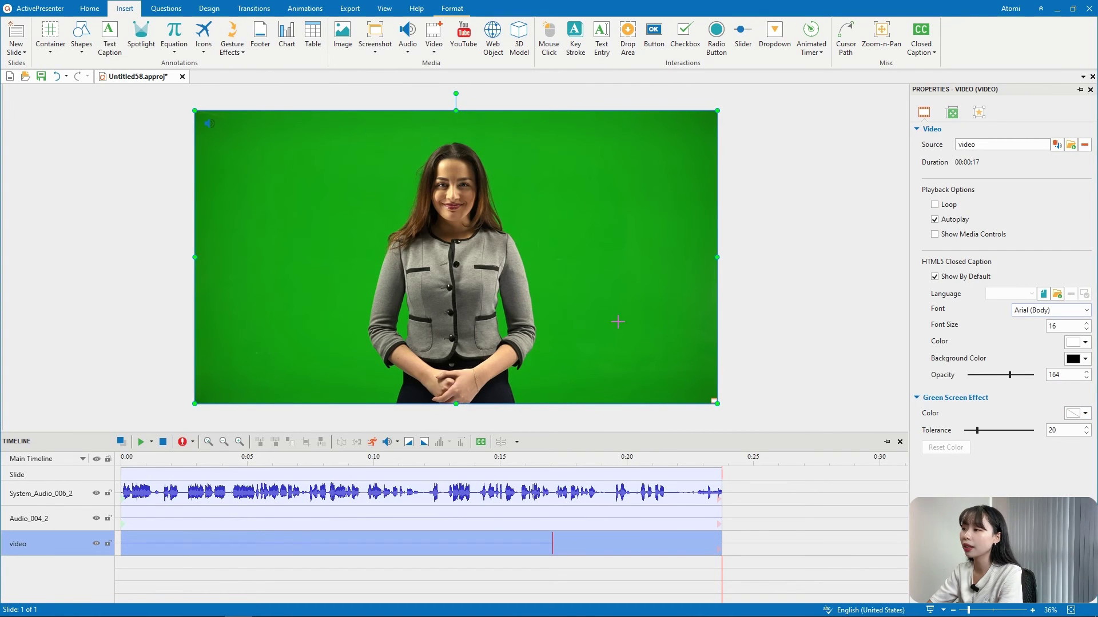
{"action": "left_click", "coordinate": [596, 318]}
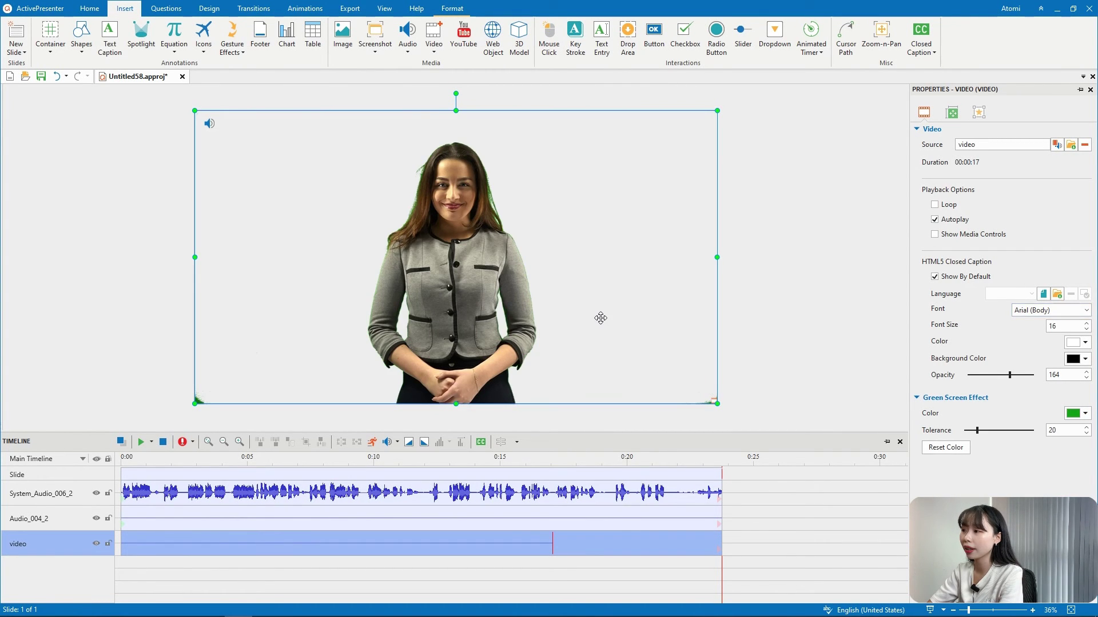